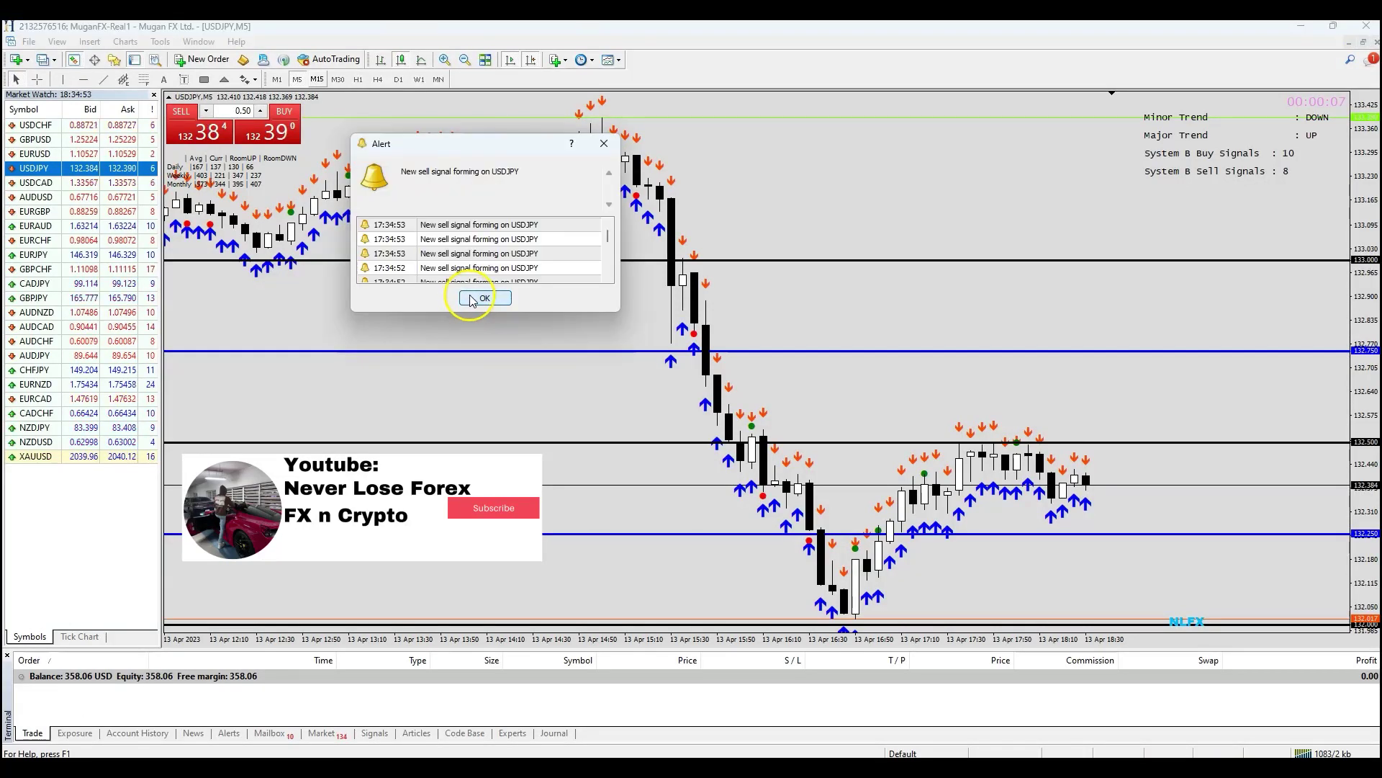
# Sell 0.50 lots of USDJPY and drag its take-profit line to 132.357.
pyautogui.click(288, 224)
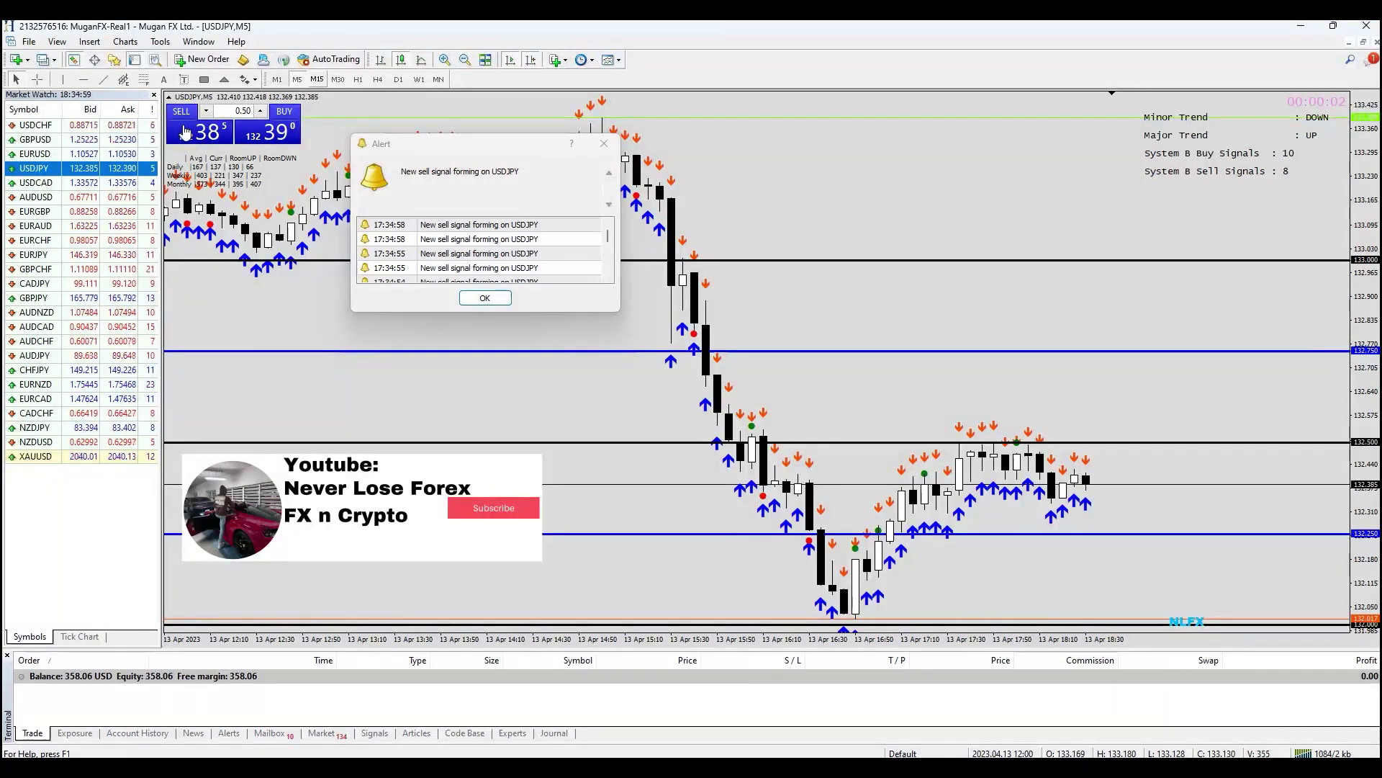
pyautogui.click(185, 132)
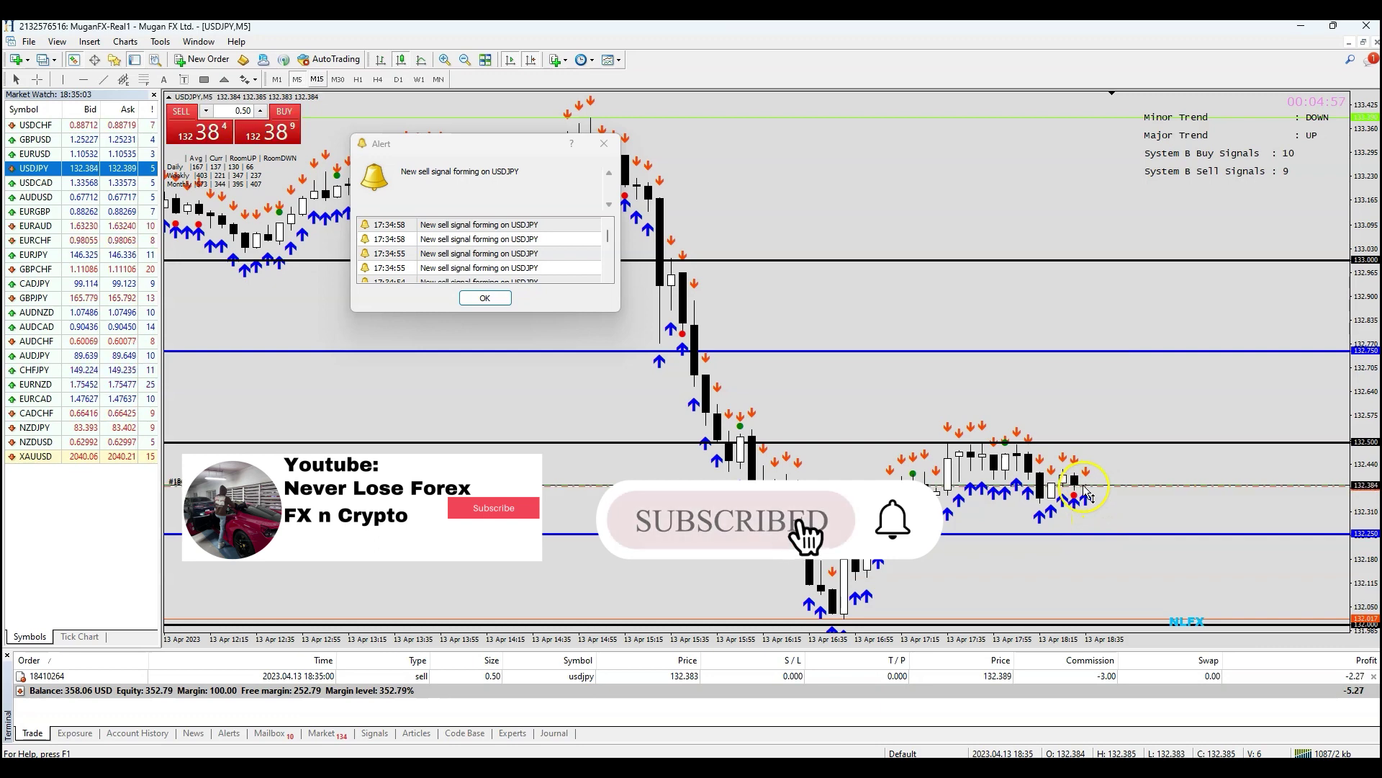
pyautogui.moveTo(1087, 494); pyautogui.dragTo(1069, 509)
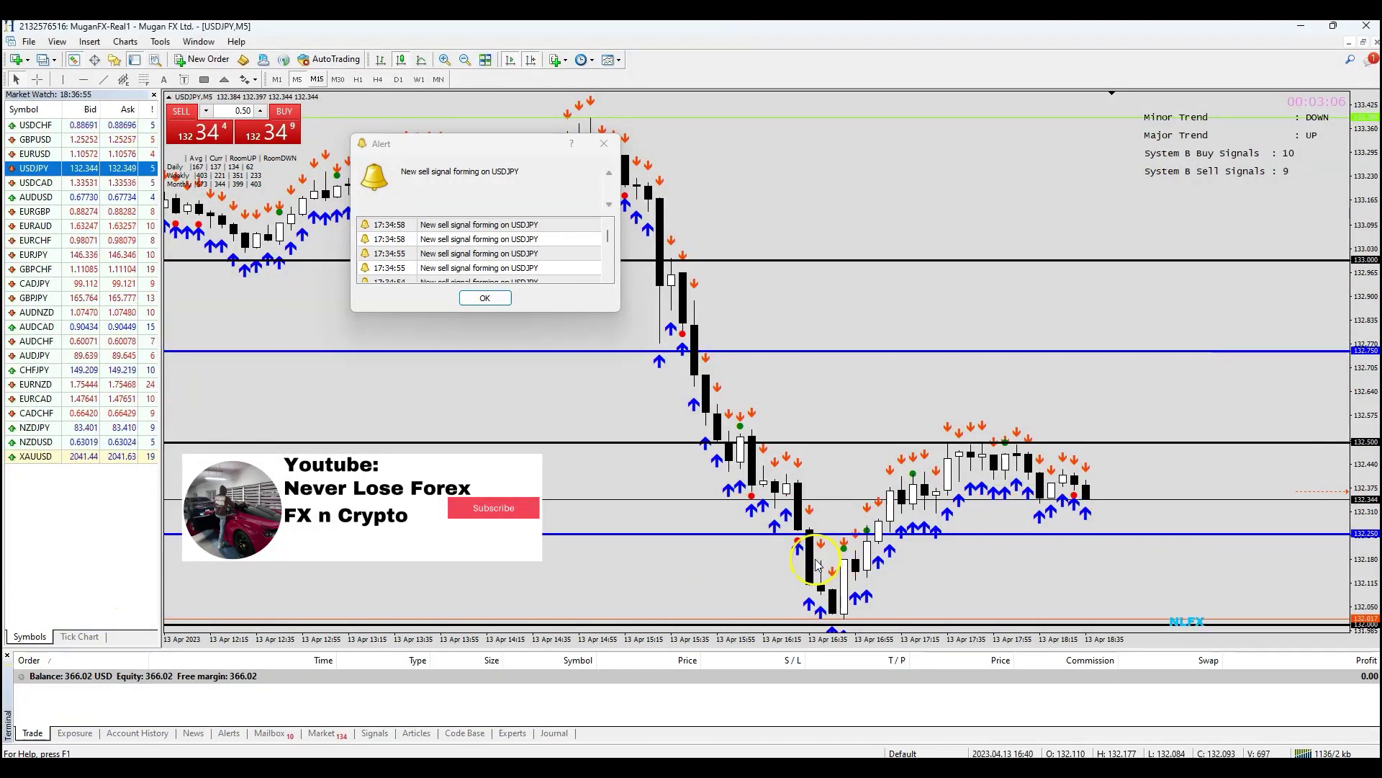
# Check the closed trades in Account History, return to Trade, and dismiss the sell-signal alert.
pyautogui.click(157, 734)
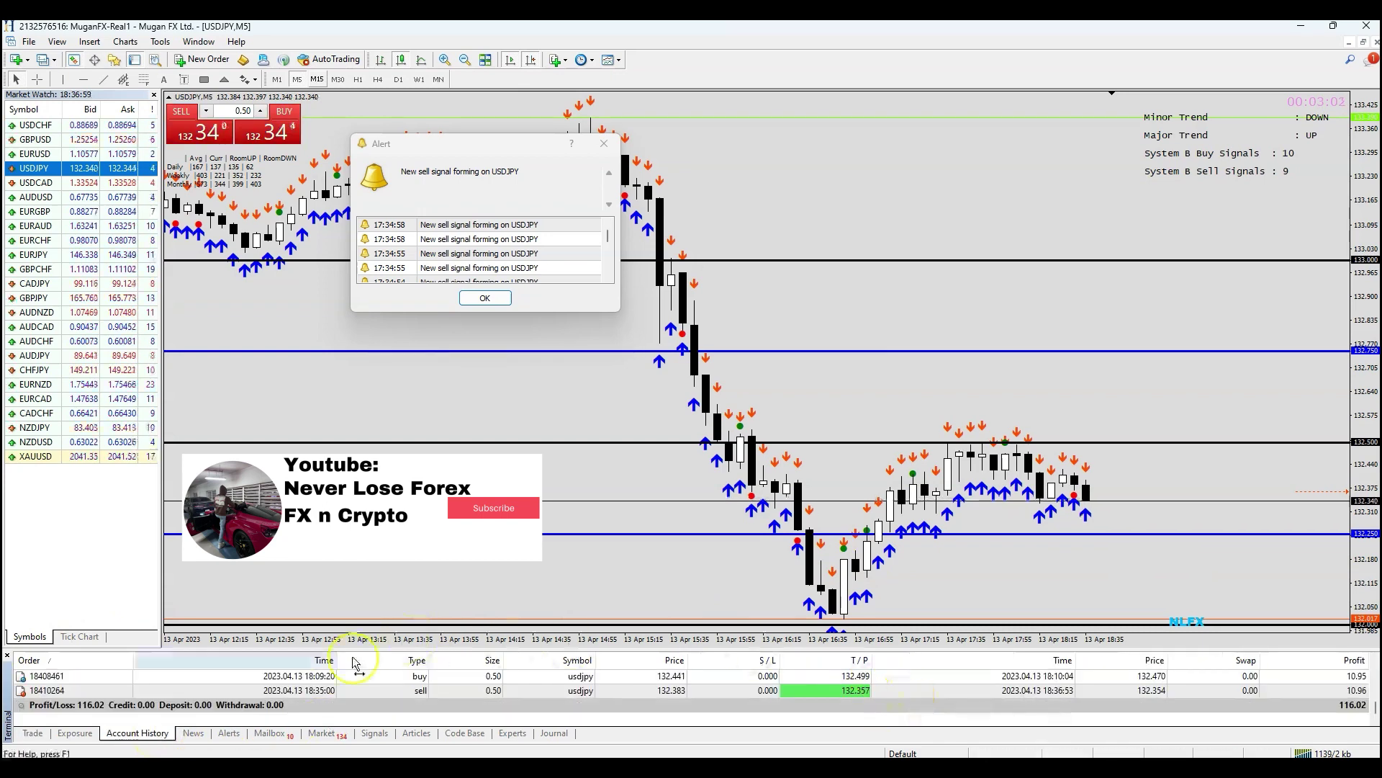
pyautogui.click(33, 733)
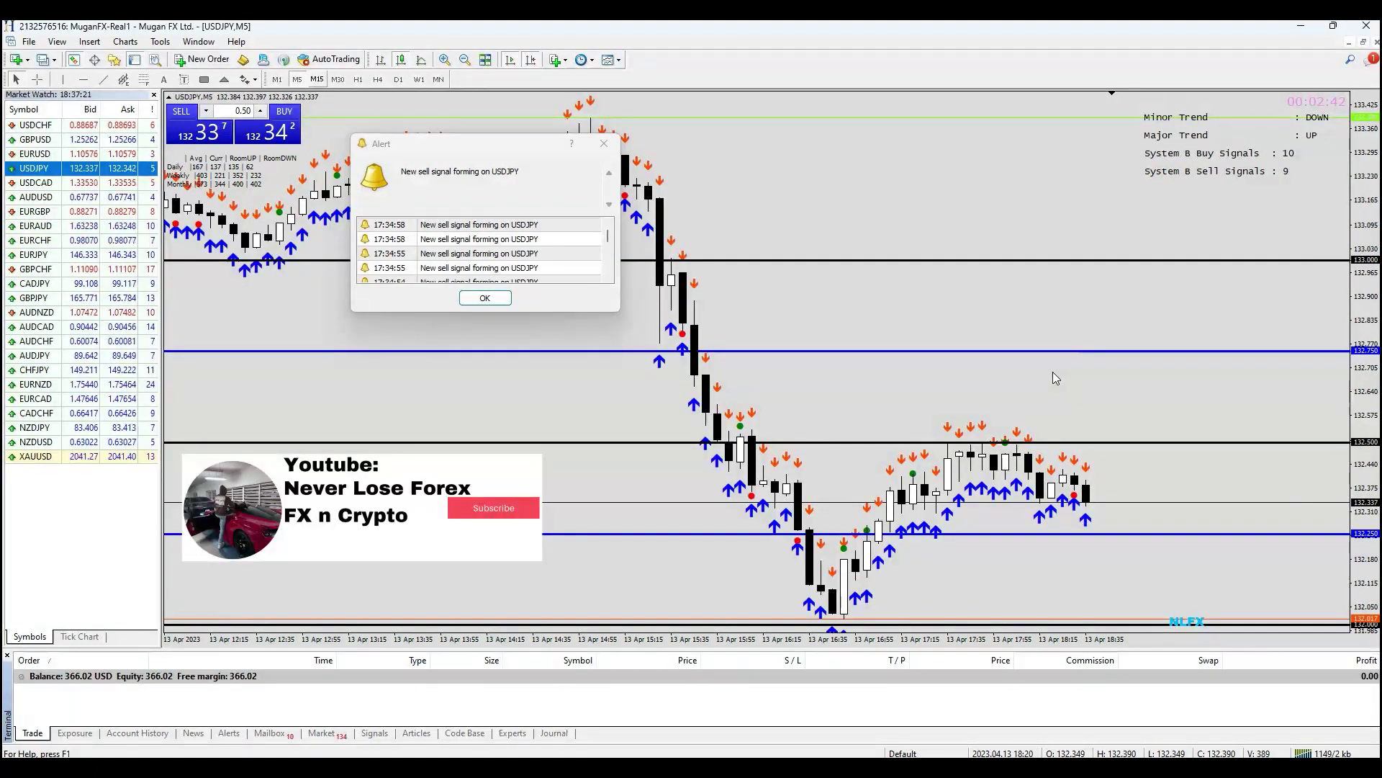
pyautogui.click(478, 303)
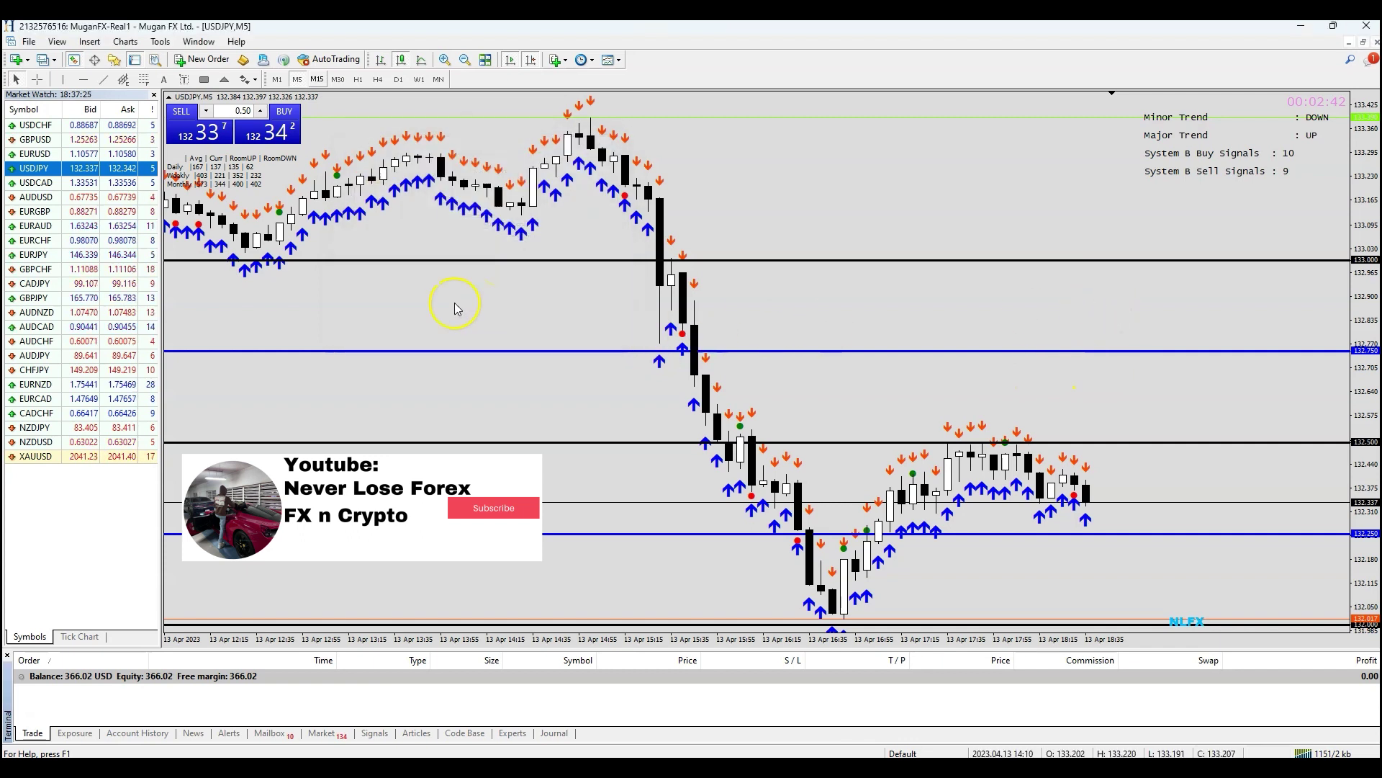